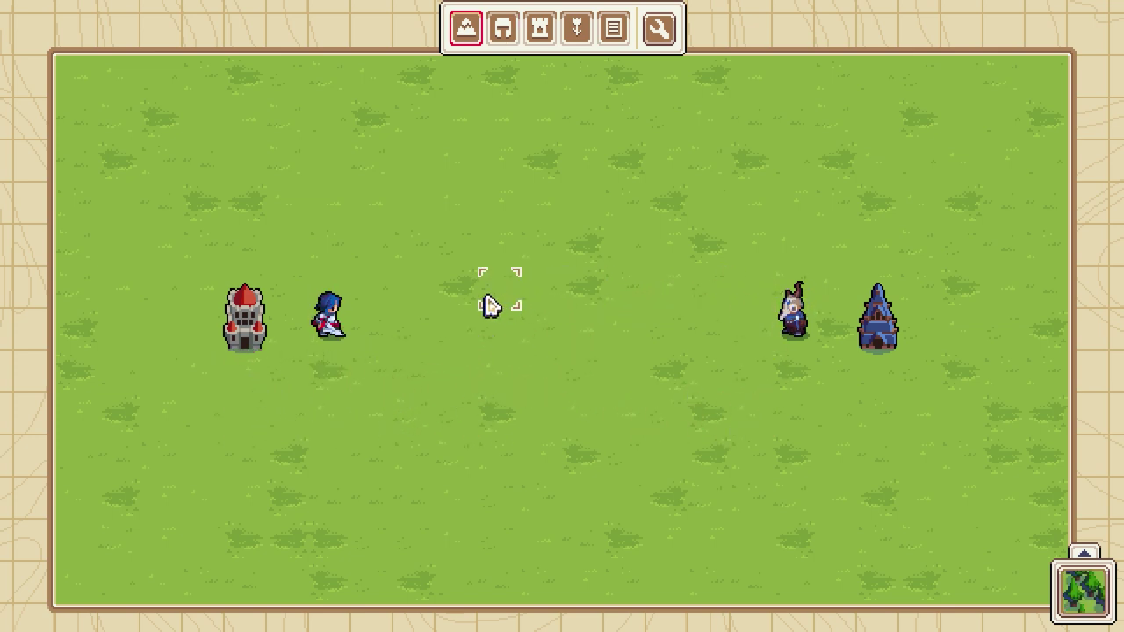
Paint a block of mountains and a patch of forest onto the grass
key(p)
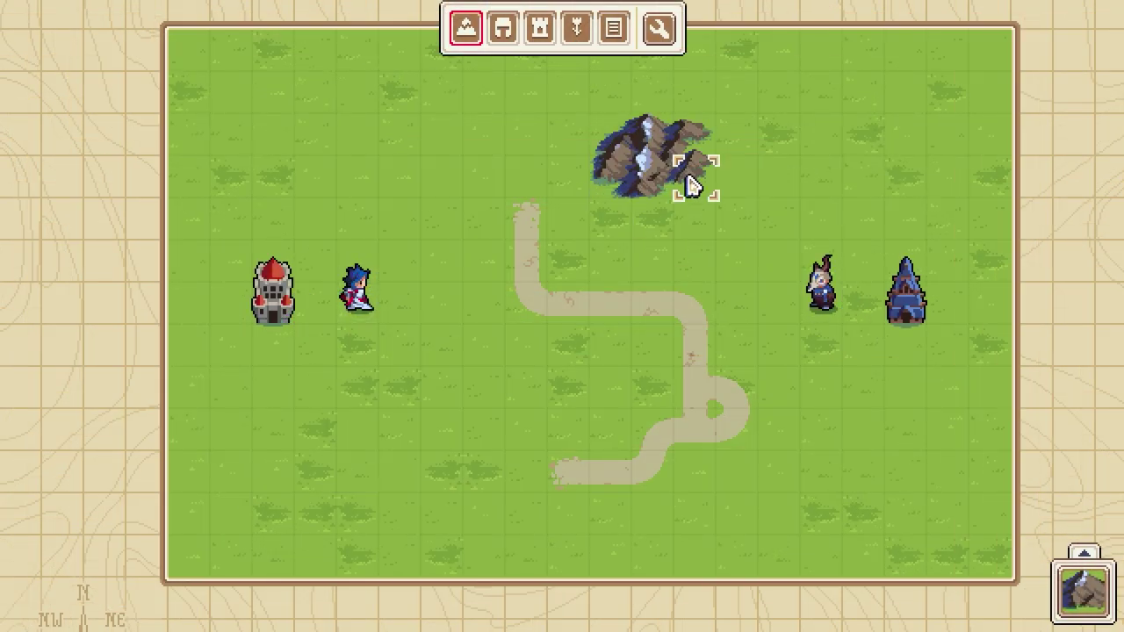
mouse_move(695, 173)
mouse_down()
mouse_move(720, 235)
mouse_move(741, 163)
mouse_move(742, 248)
mouse_up()
right_click(742, 248)
click(1019, 379)
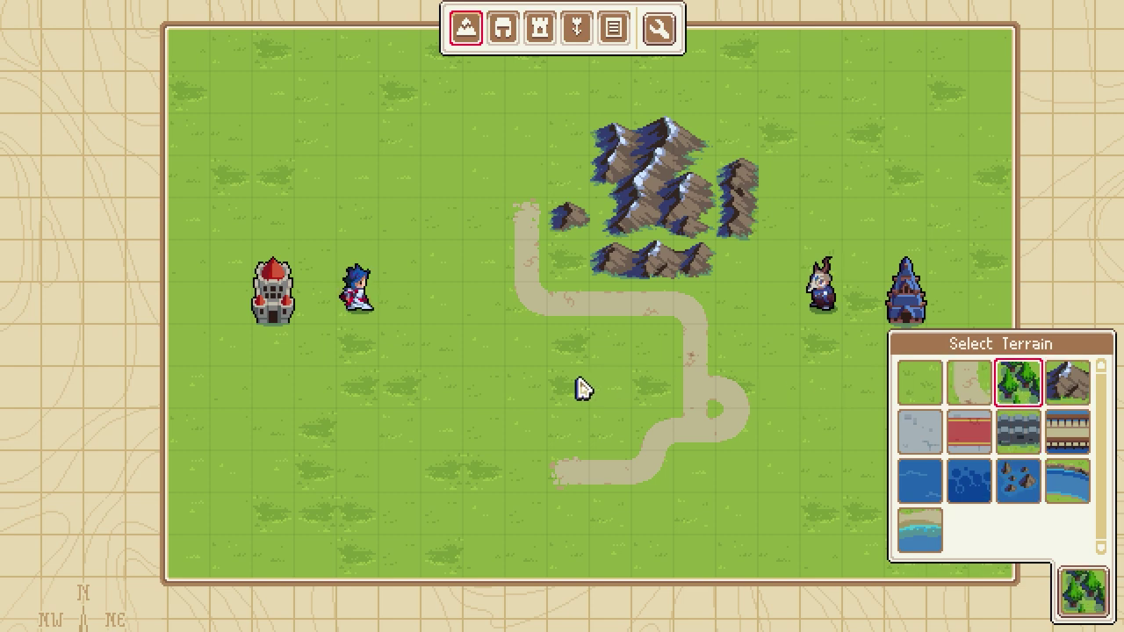
drag(487, 378, 386, 430)
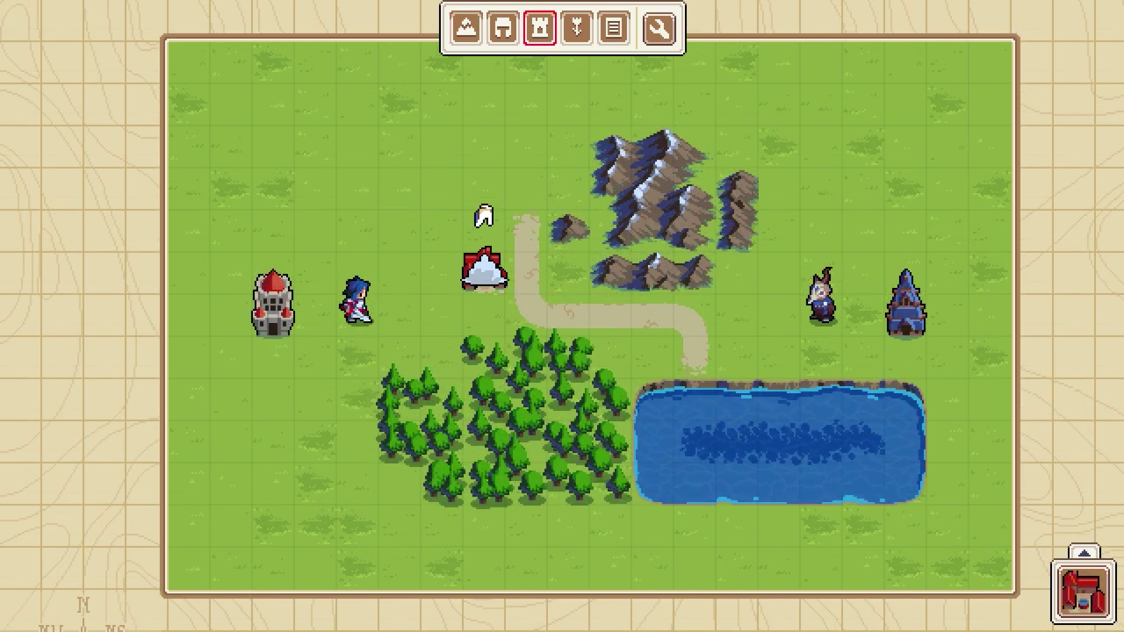
Place a red, a blue (Player 2) and a neutral structure on the map
click(484, 268)
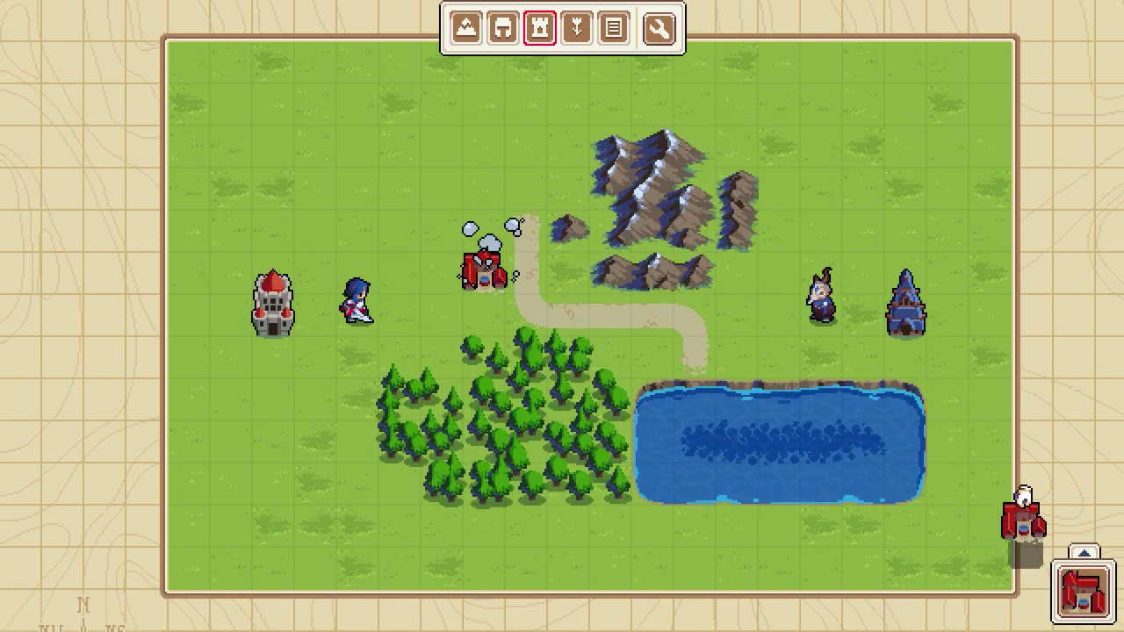
click(1081, 591)
click(1093, 548)
click(737, 309)
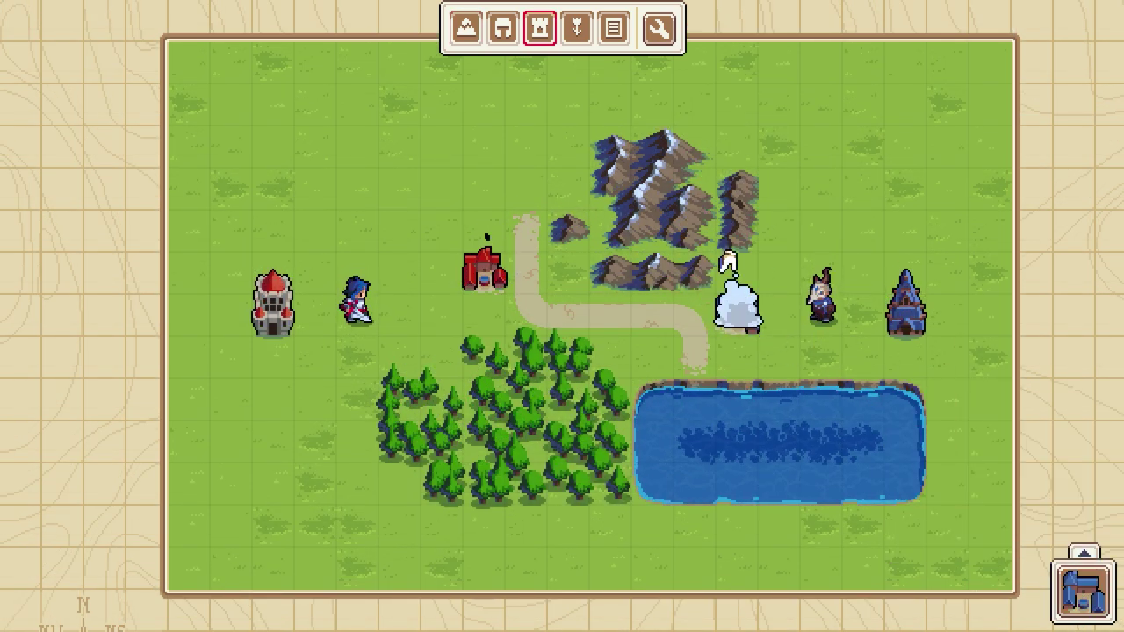
click(1082, 586)
click(1094, 548)
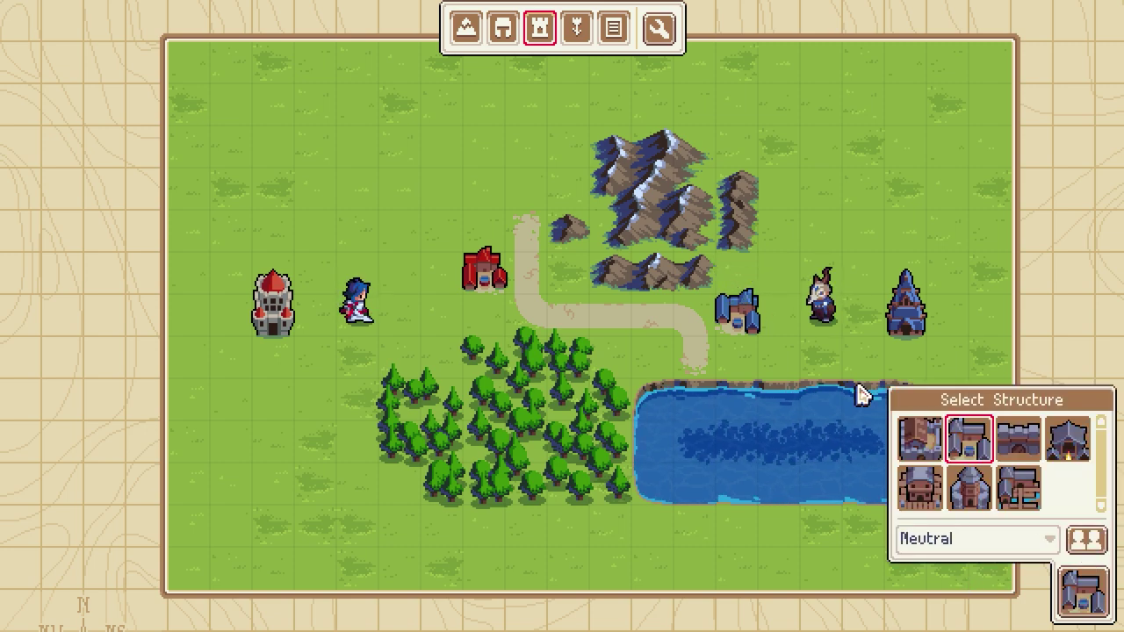
click(617, 312)
click(617, 358)
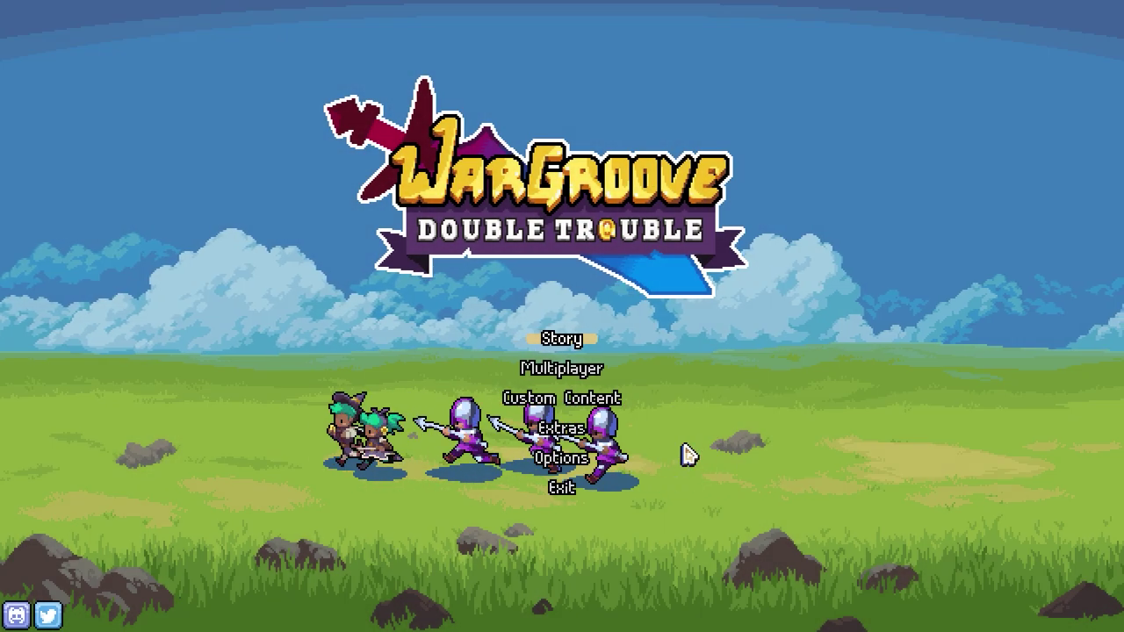
Go through Custom Content > Create > Map and start a brand-new map
click(594, 409)
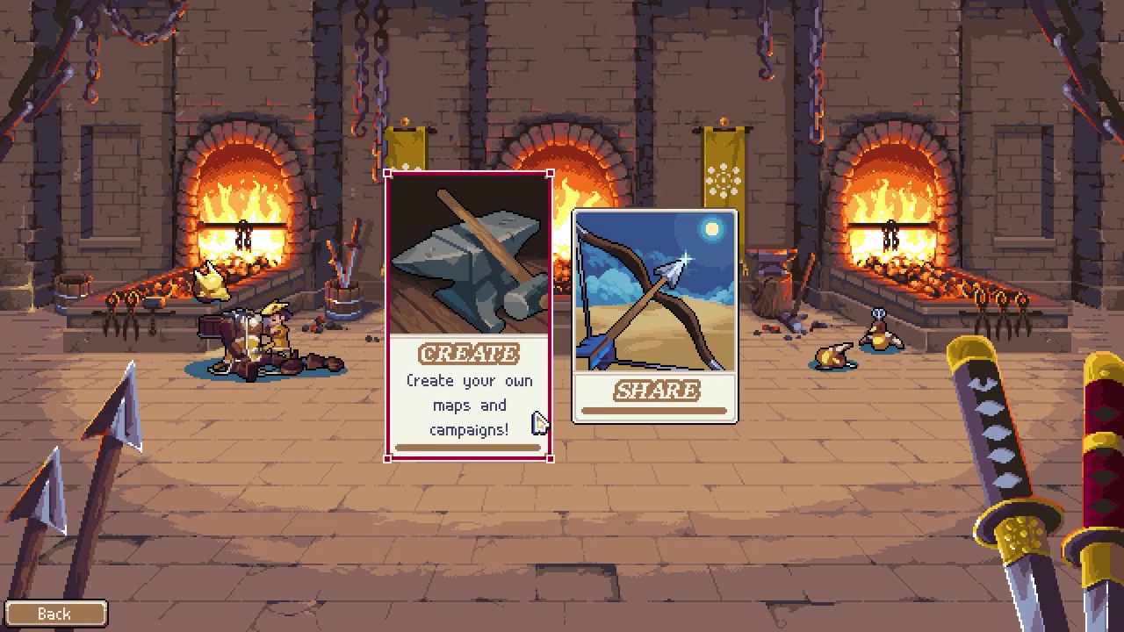
click(534, 422)
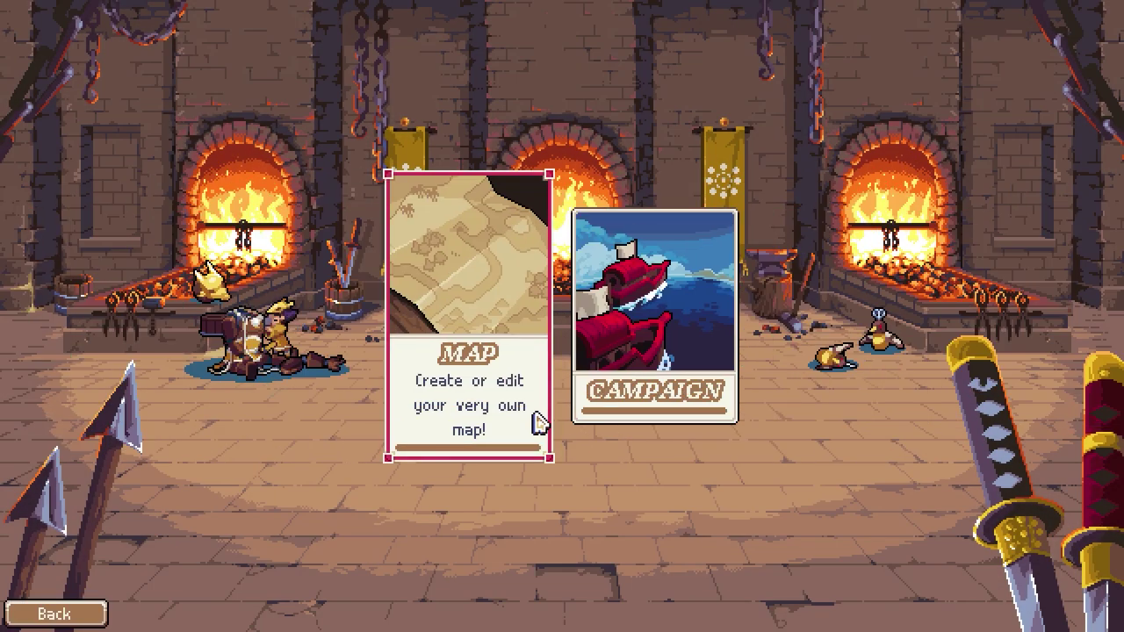
click(537, 423)
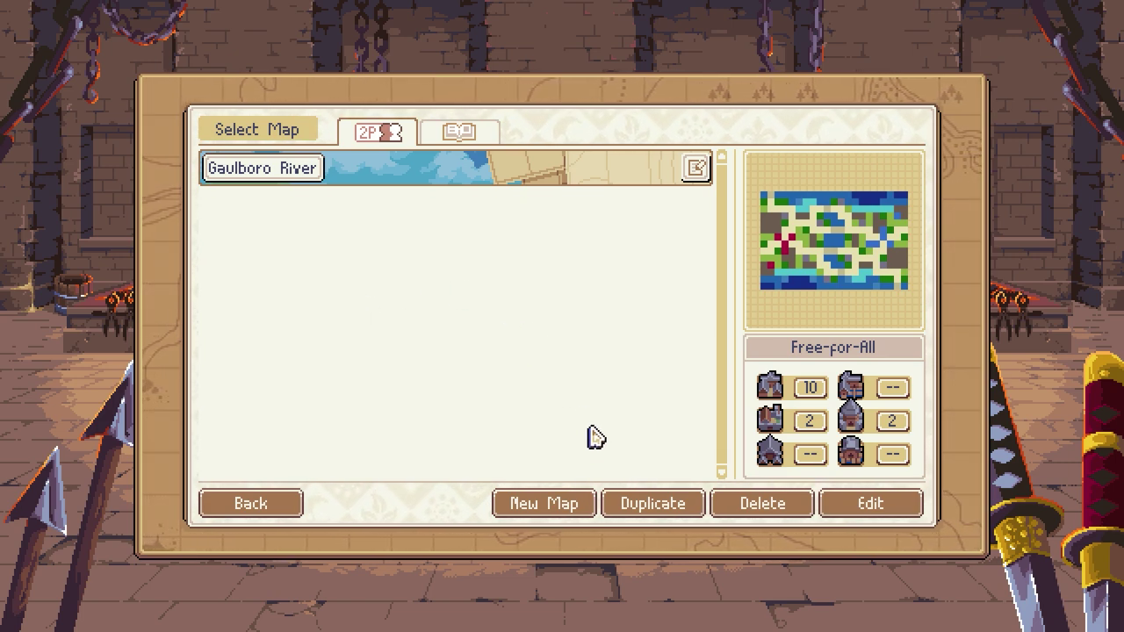
click(584, 514)
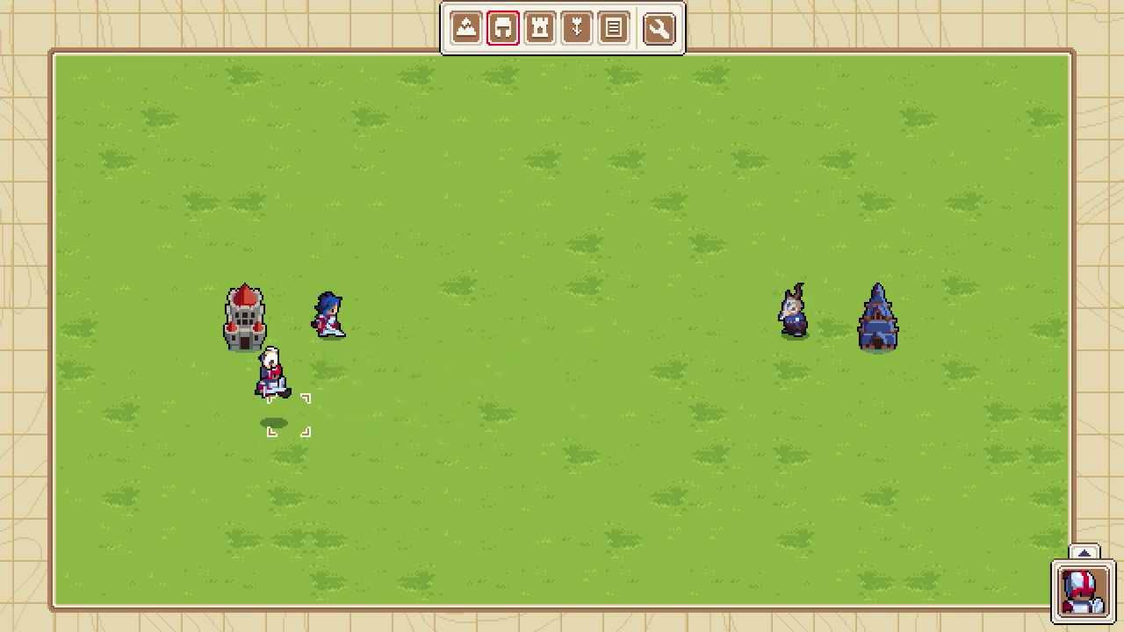
Switch to the Terrain tool and open Map Properties from the editor's wrench menu
key(q)
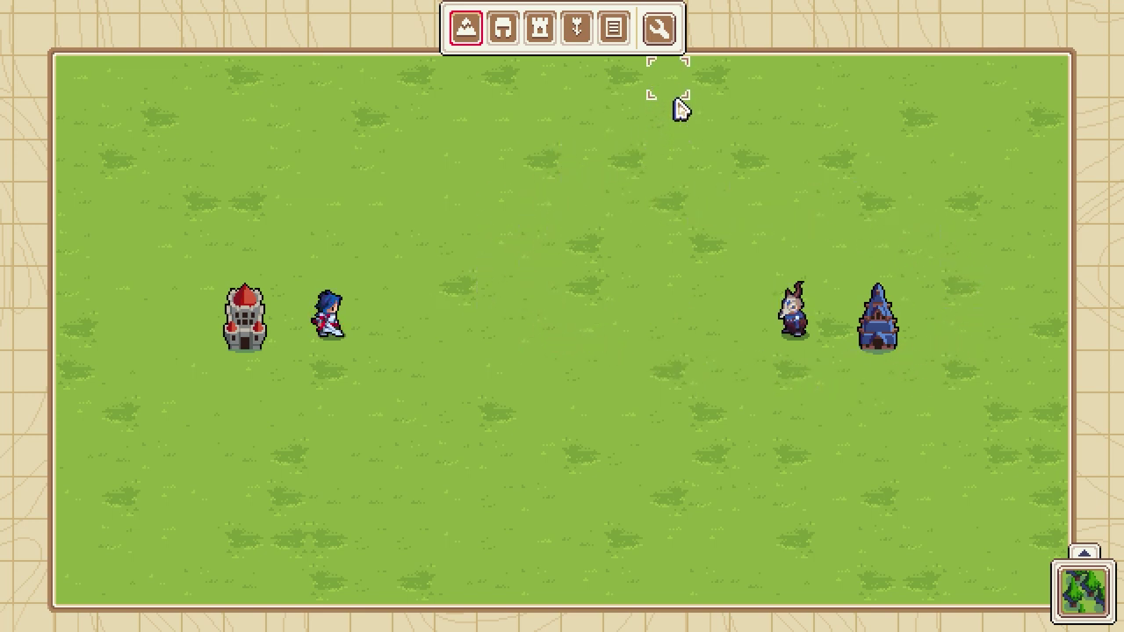
click(665, 37)
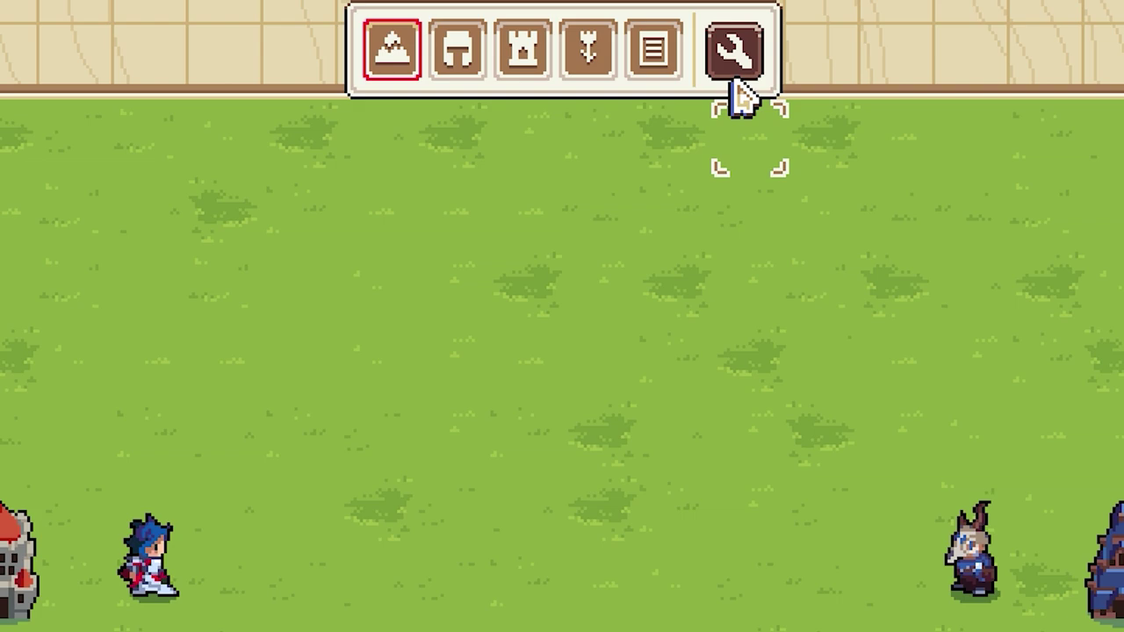
click(745, 81)
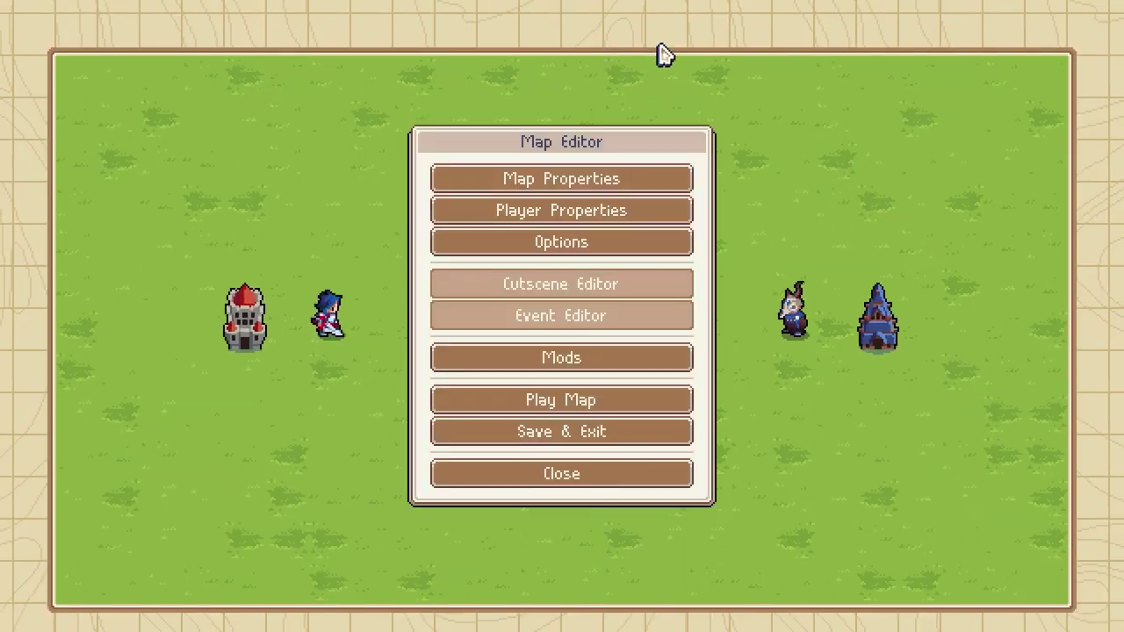
click(663, 182)
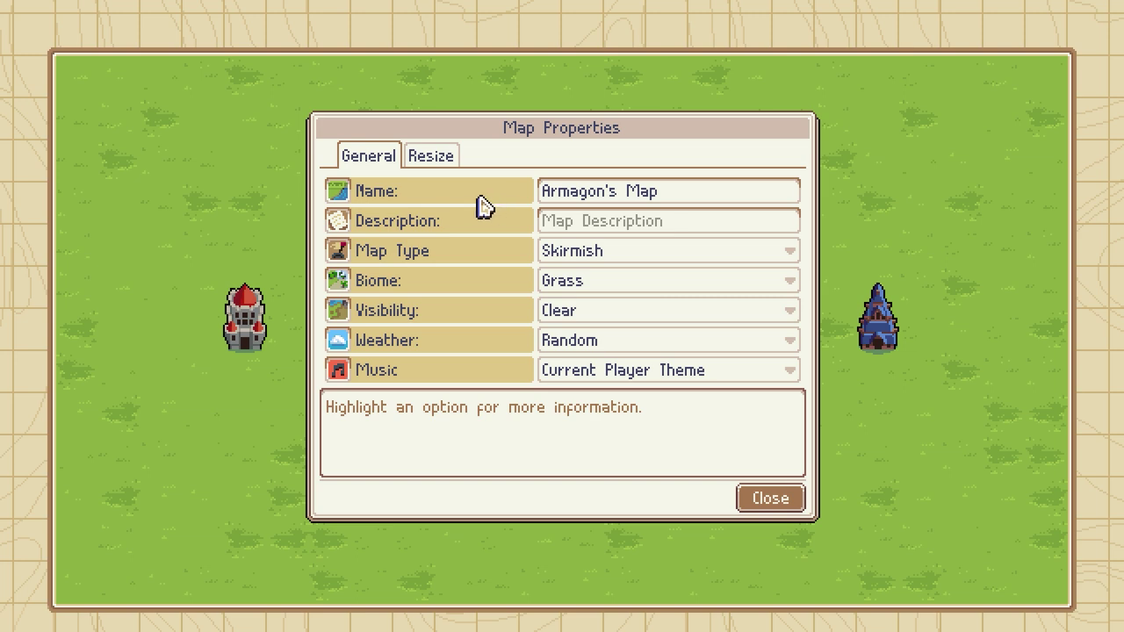
Name the map 'Tutorial Test Map' and describe it as teaching the basics of making a level
mouse_move(583, 204)
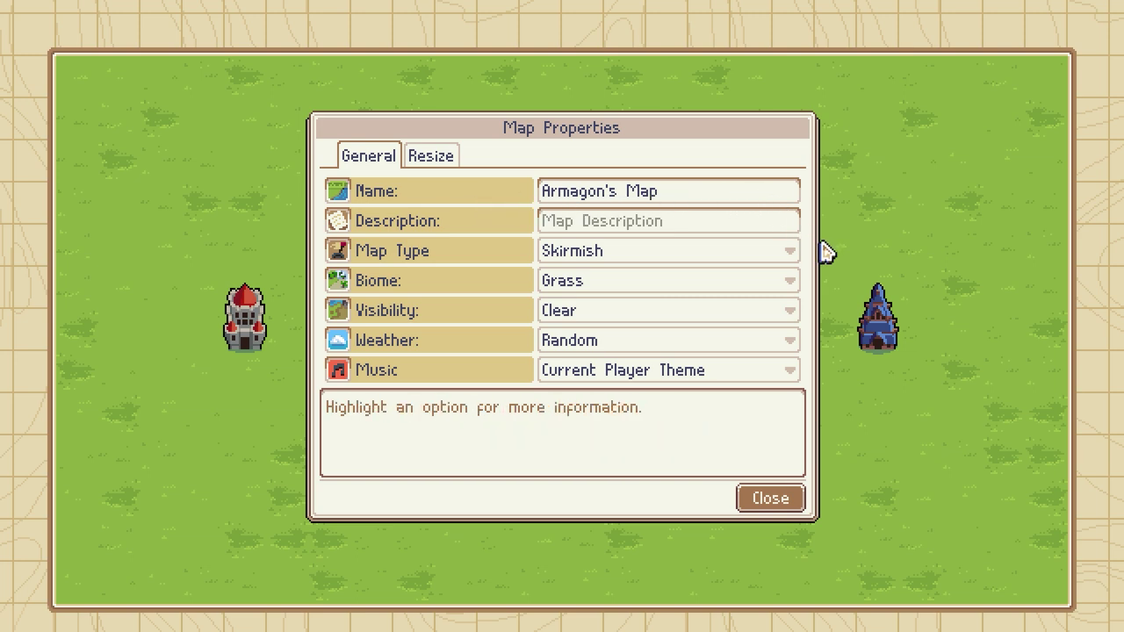
mouse_move(723, 206)
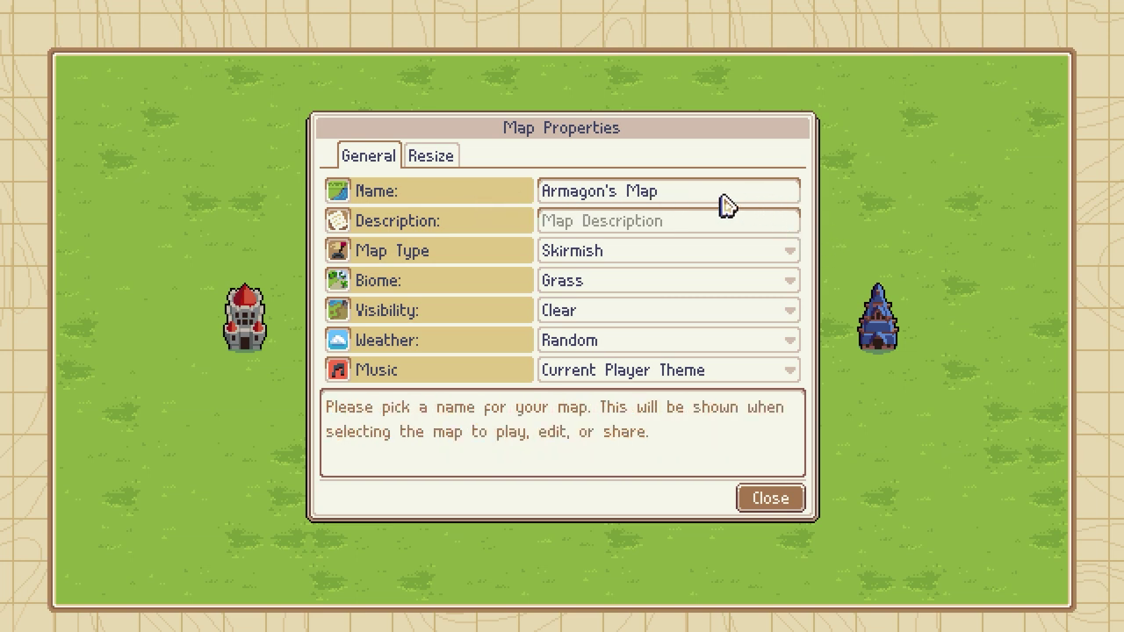
click(665, 201)
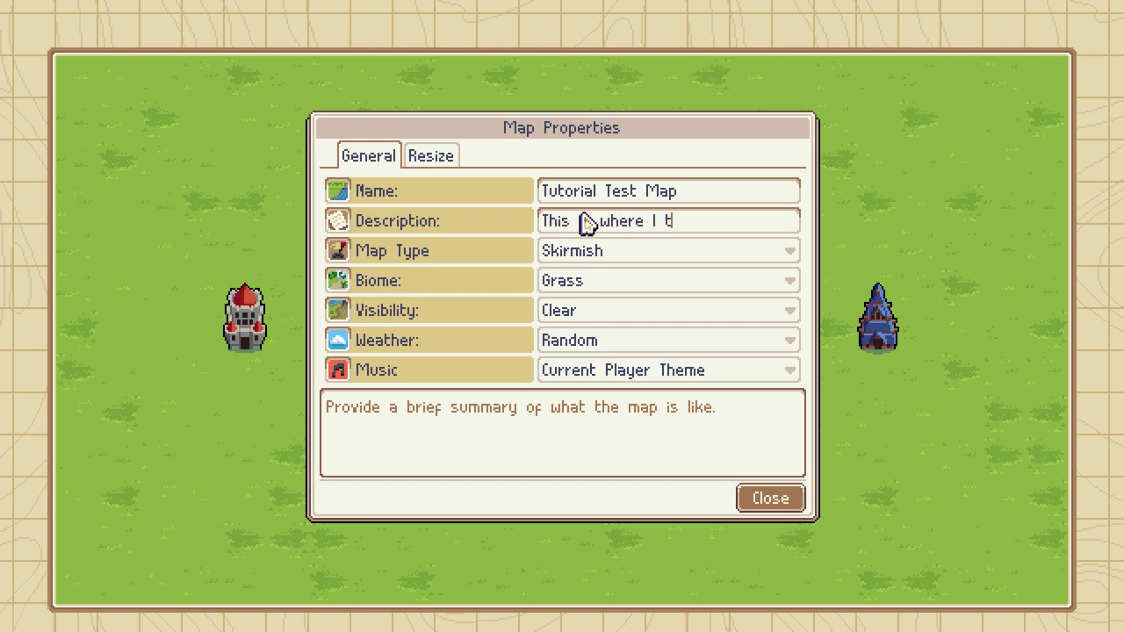
text(e the basics )
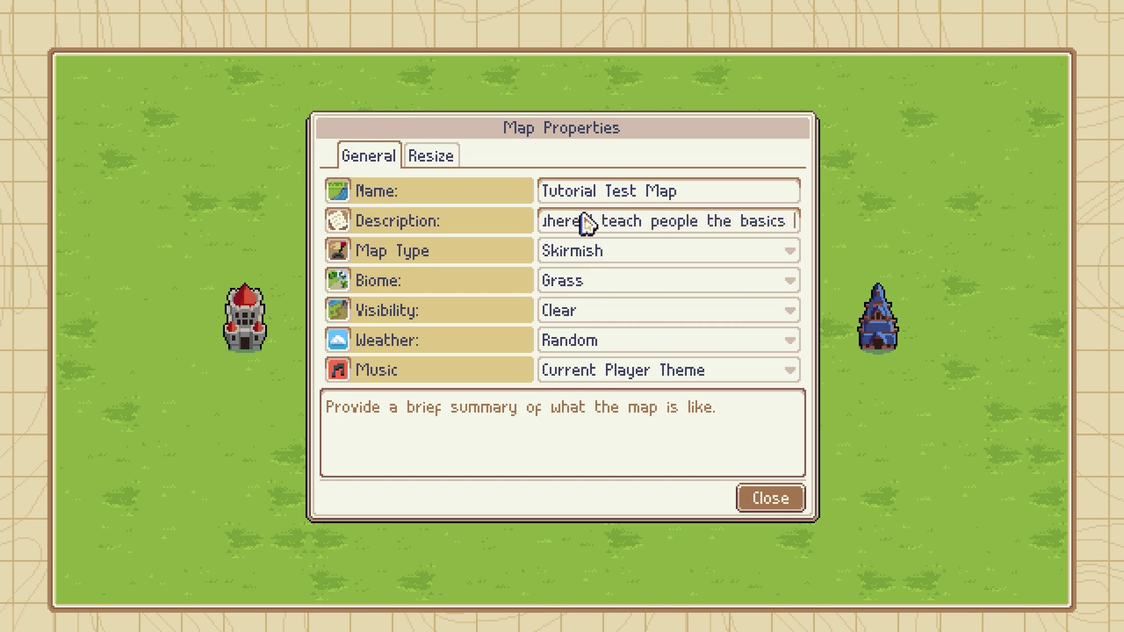
text(of making a level!)
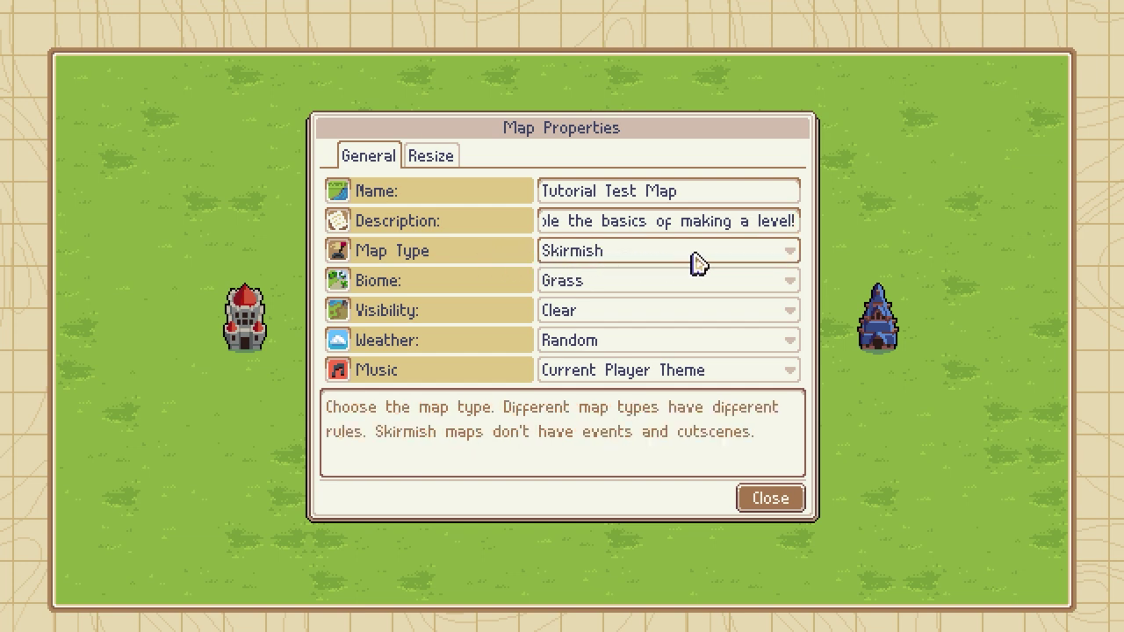
click(647, 257)
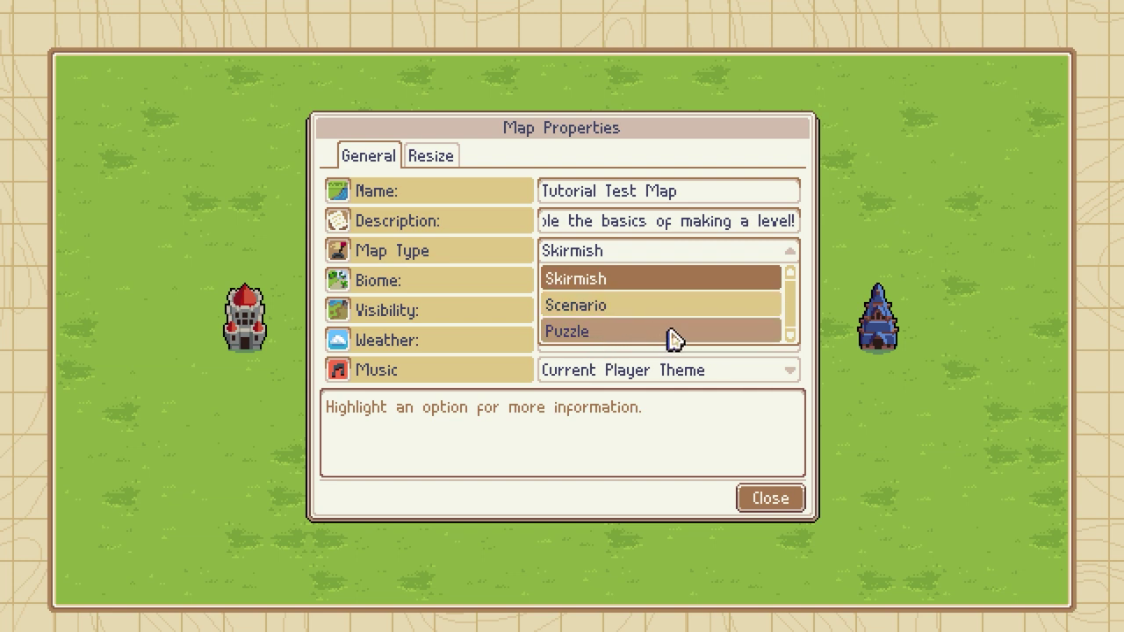
click(626, 285)
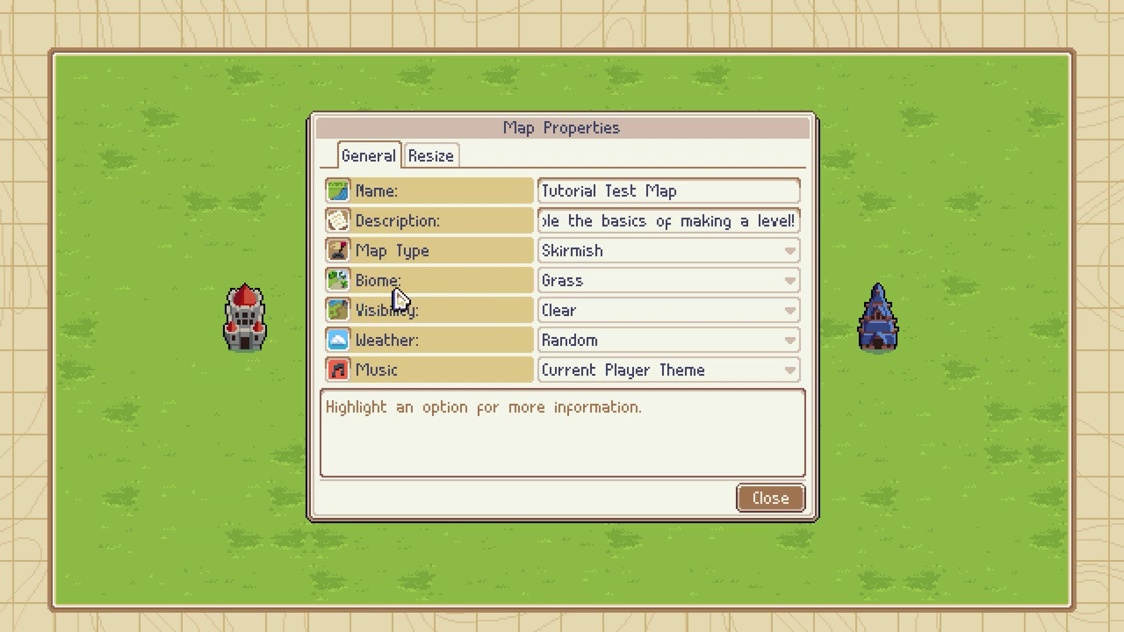
Try the Desert, Ice and Volcano biomes, then settle on Grass
click(602, 290)
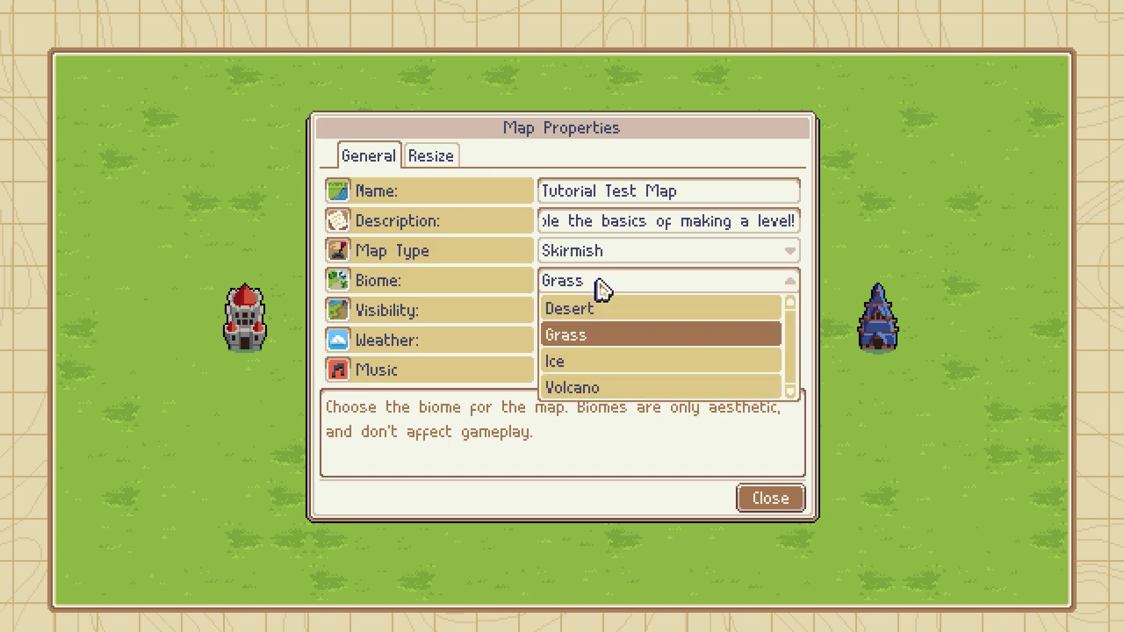
click(601, 312)
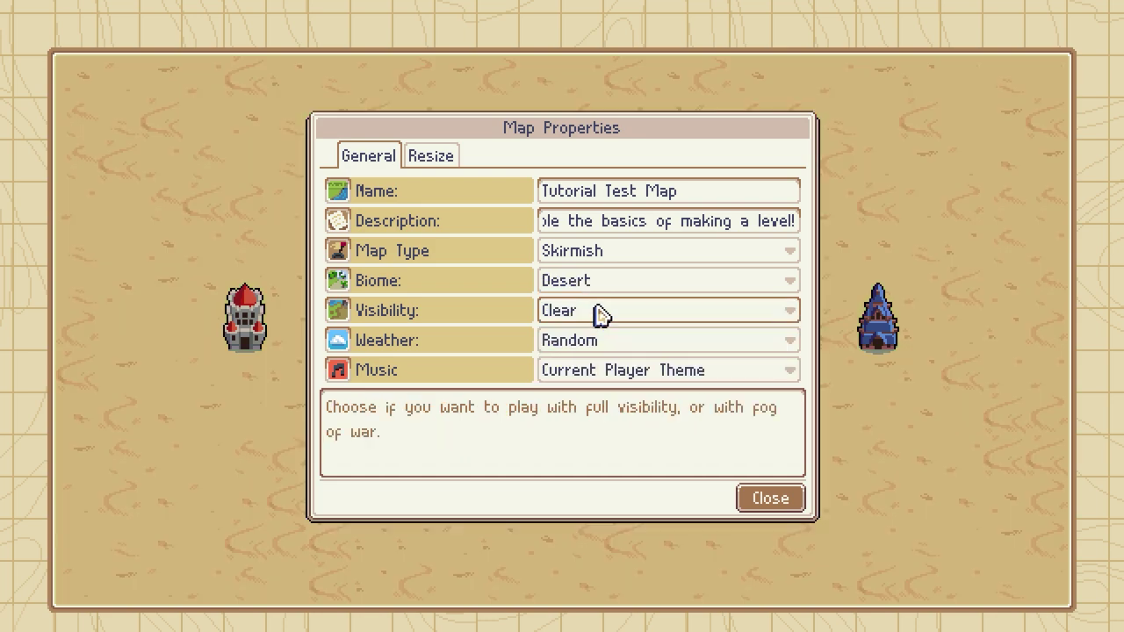
click(602, 288)
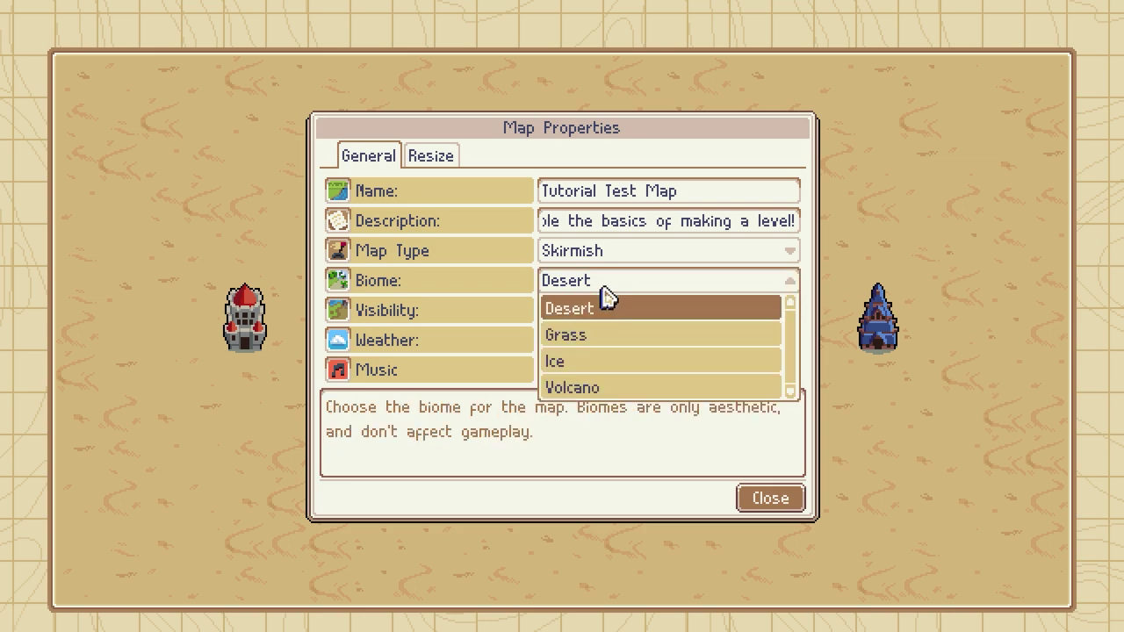
click(587, 363)
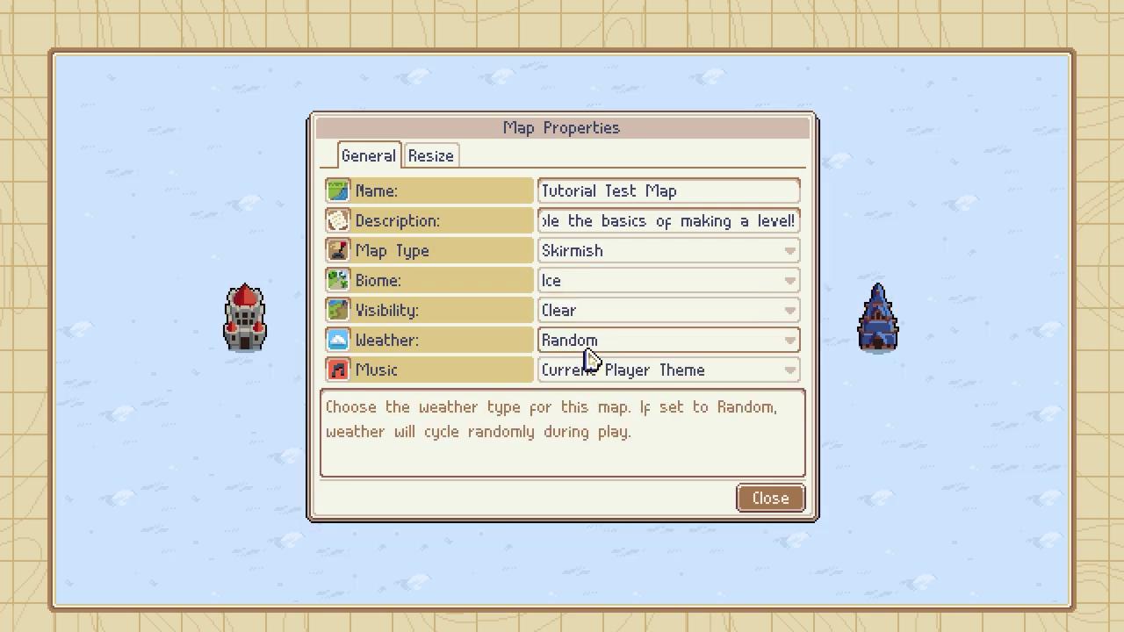
click(609, 289)
click(598, 394)
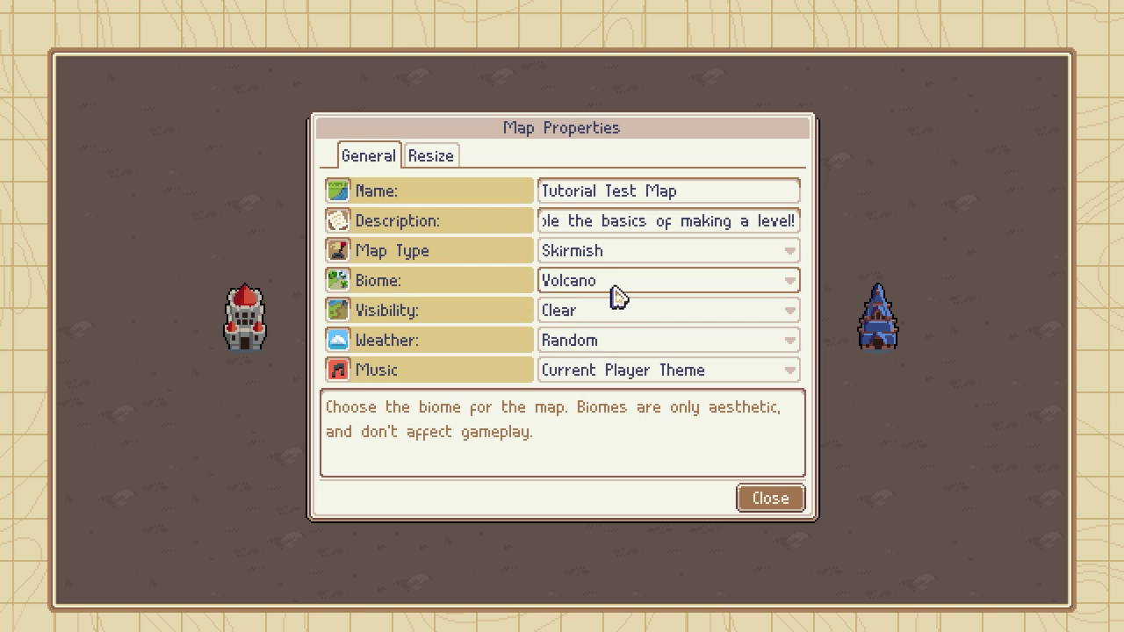
click(685, 290)
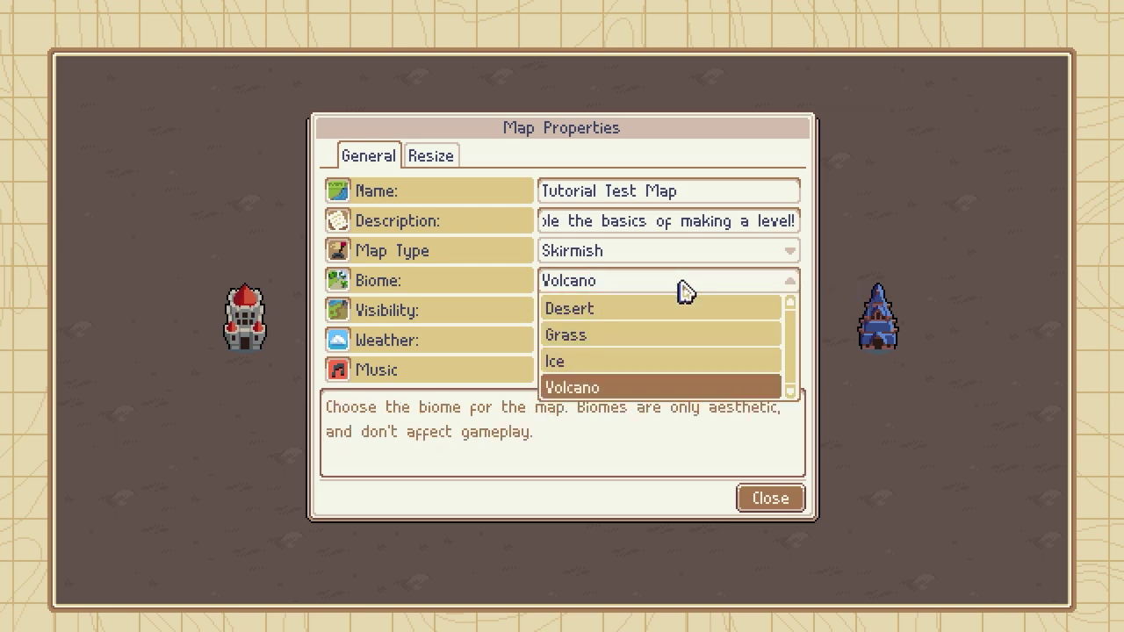
click(650, 338)
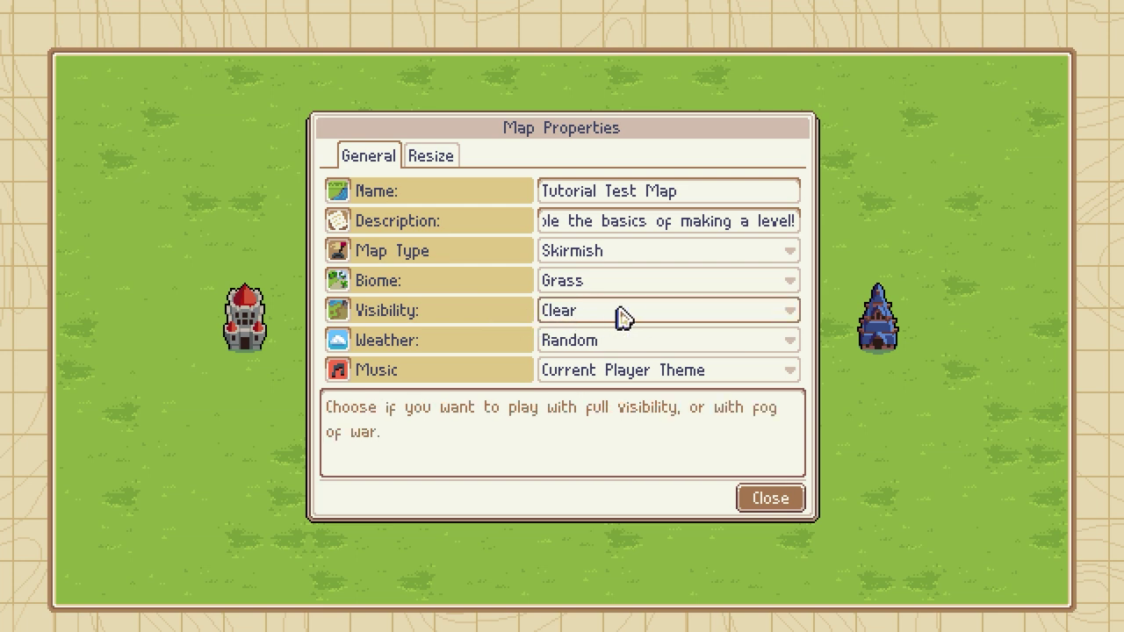
Set weather to Always Sunny, keeping visibility Clear and music on Current Player Theme
click(661, 318)
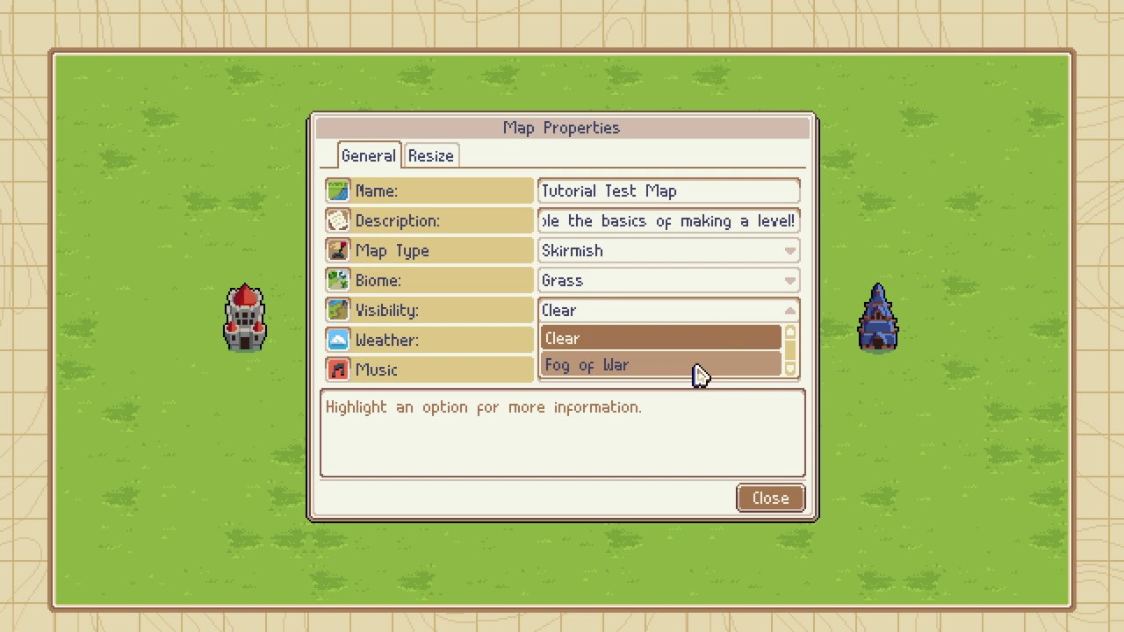
click(746, 317)
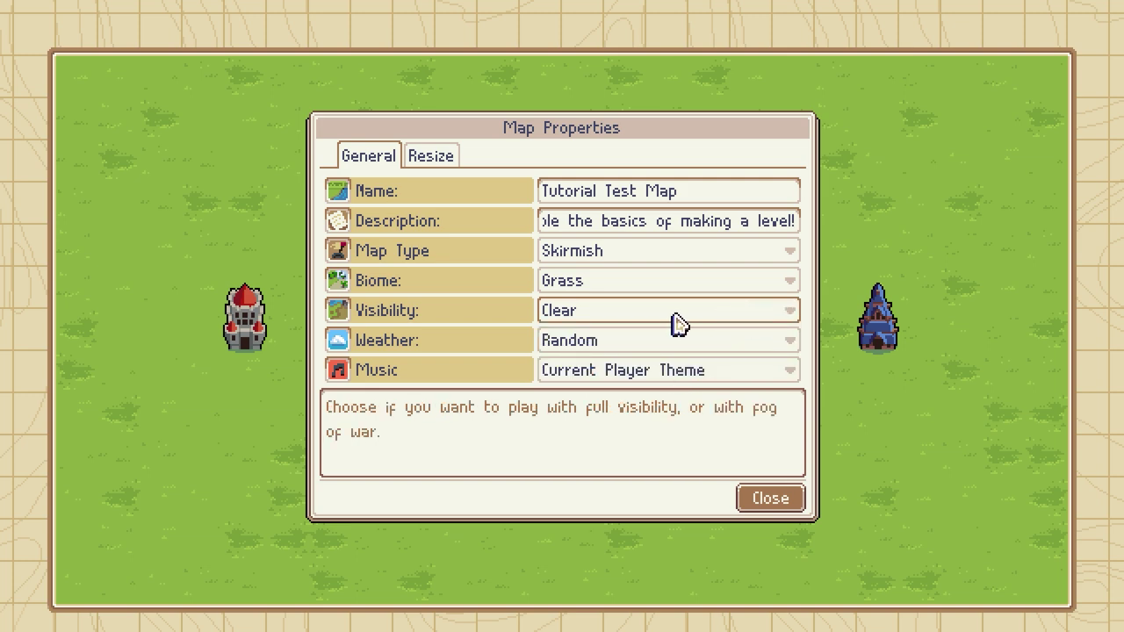
click(639, 355)
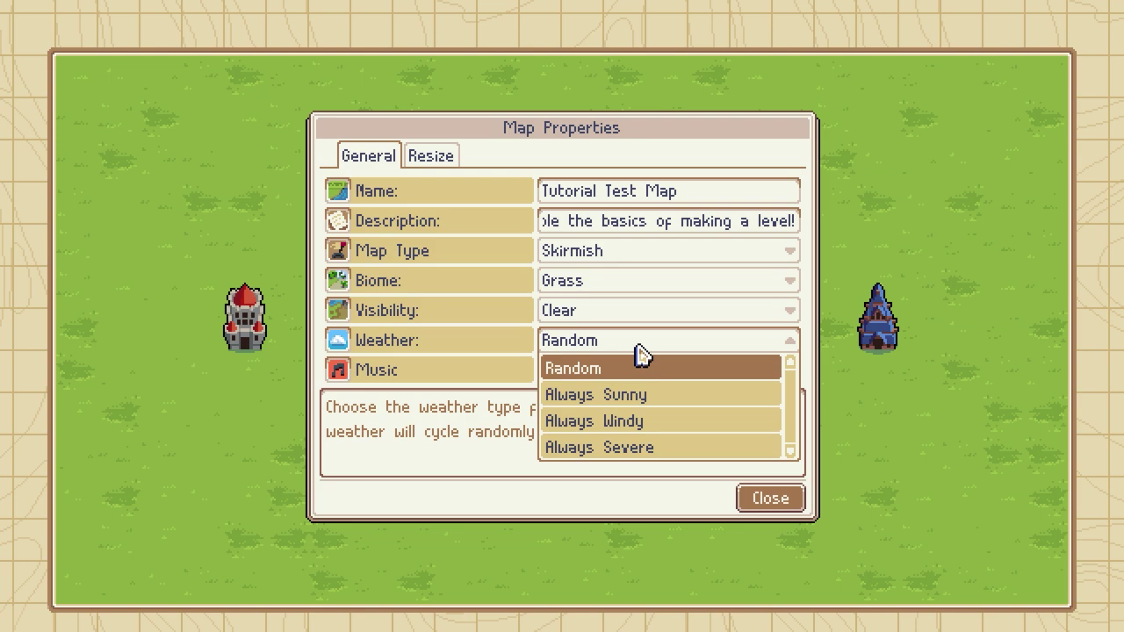
click(694, 409)
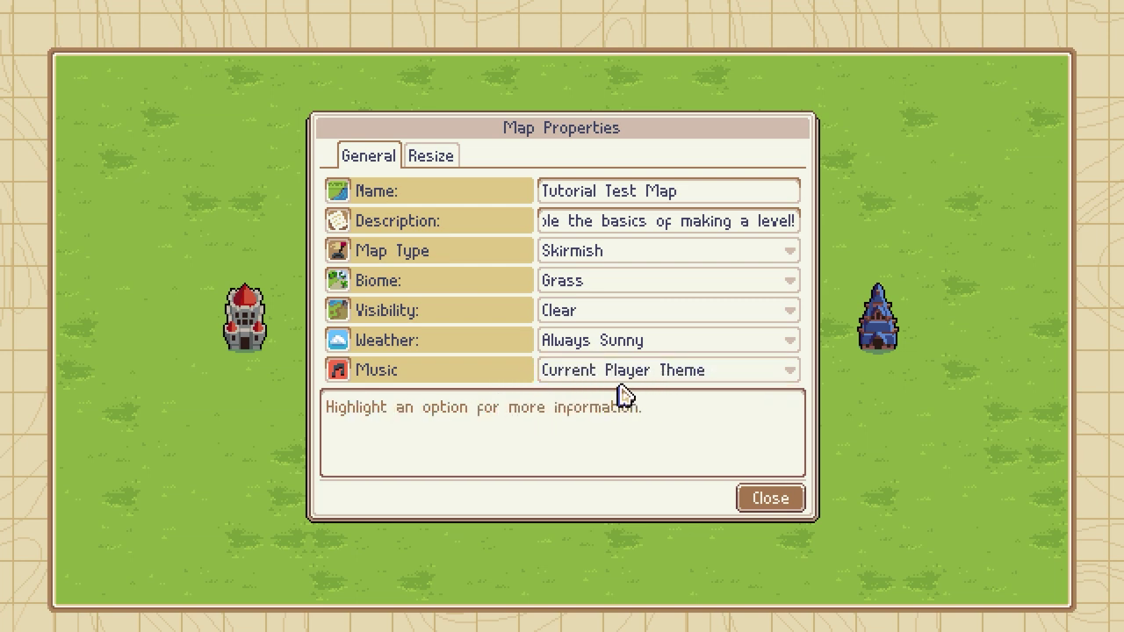
click(762, 379)
drag(792, 394, 789, 470)
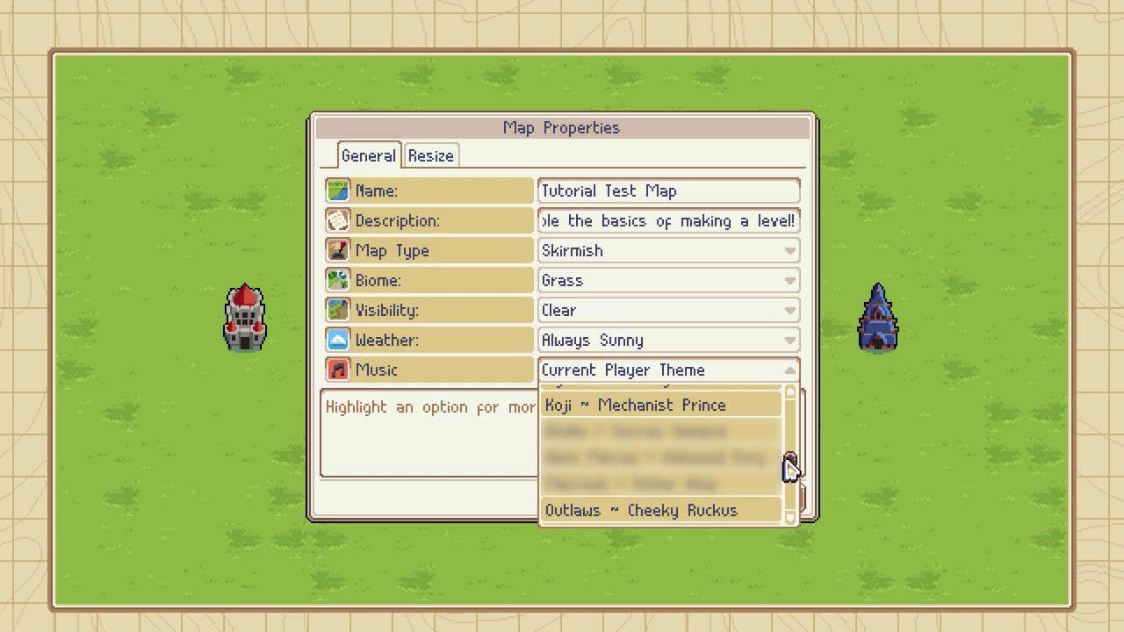
click(765, 371)
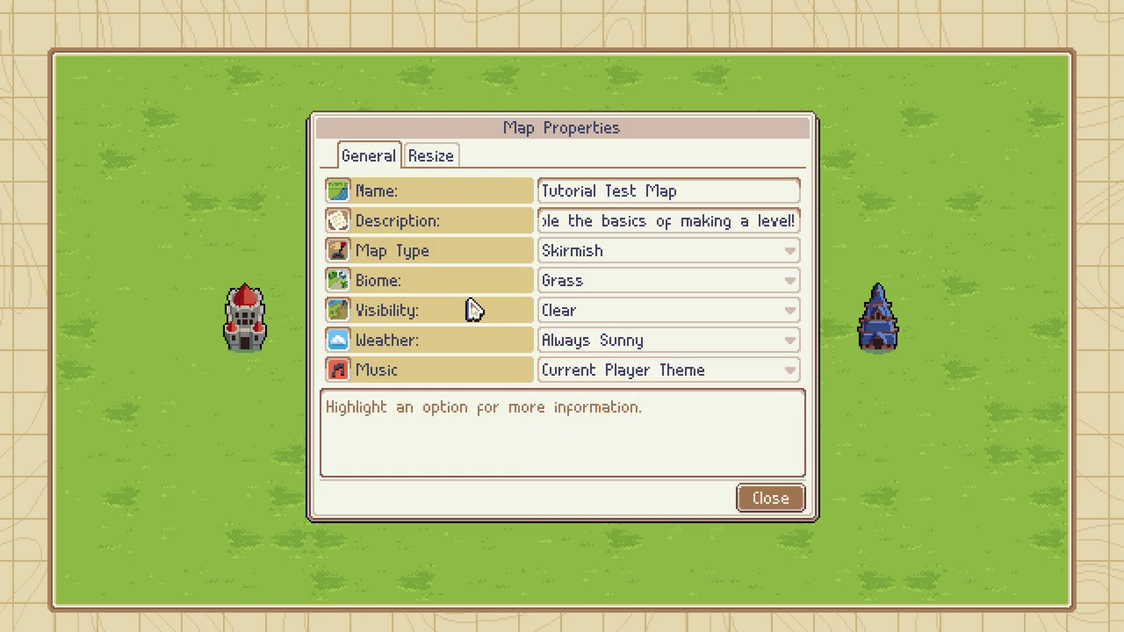
On the Resize page, experiment with the Left and Top margins, bringing Left back to 0
click(446, 161)
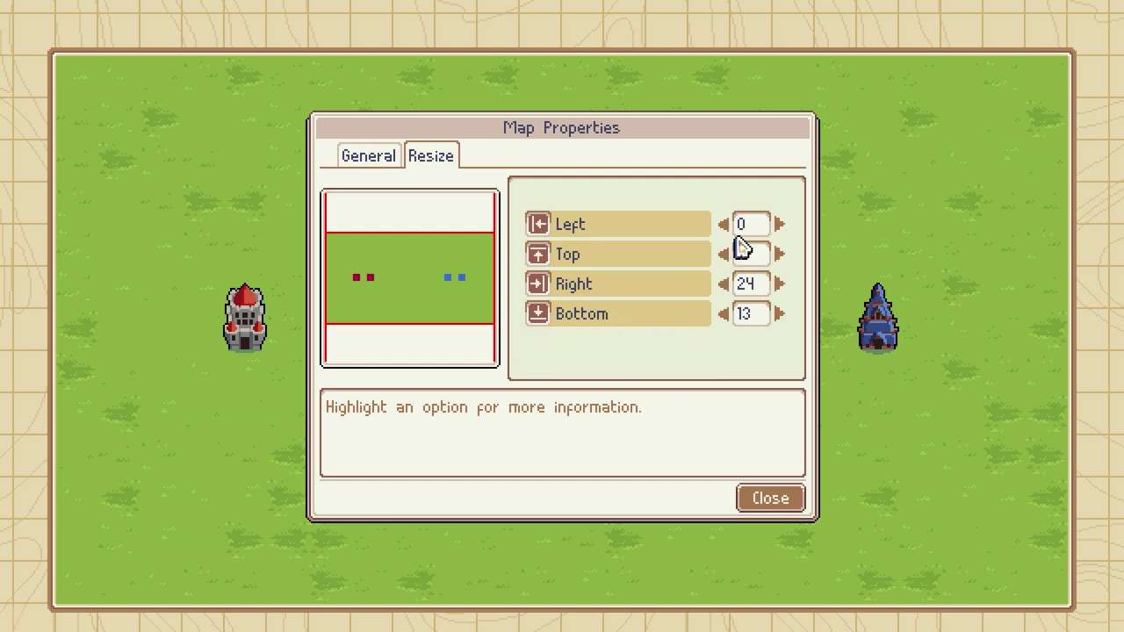
click(781, 225)
click(781, 225)
click(781, 225)
click(781, 225)
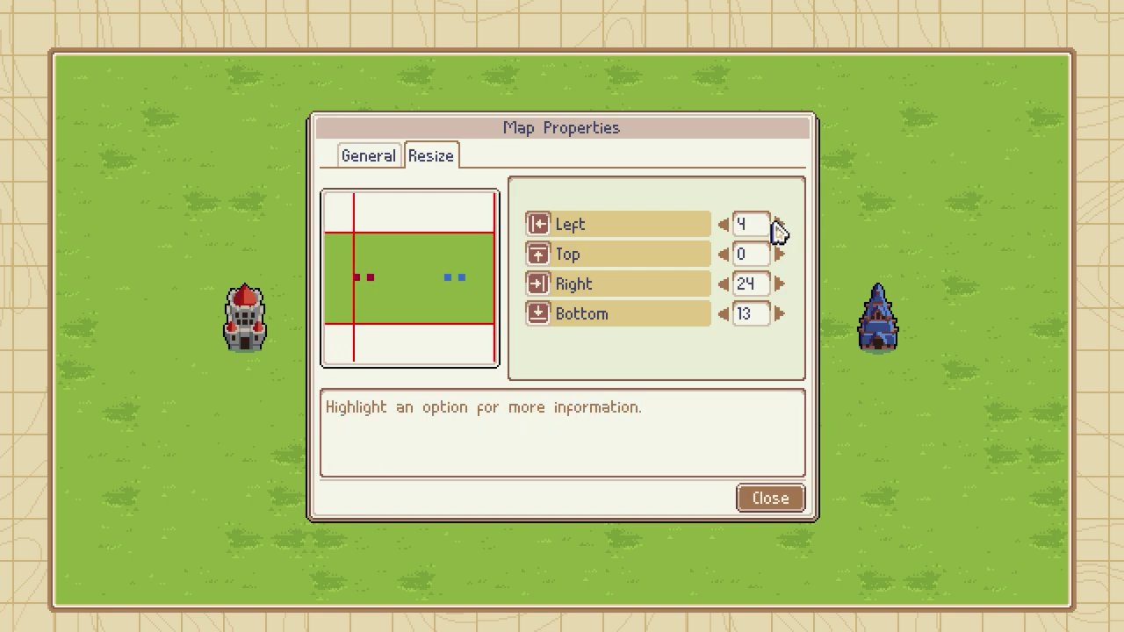
click(723, 225)
click(723, 225)
click(723, 225)
click(722, 225)
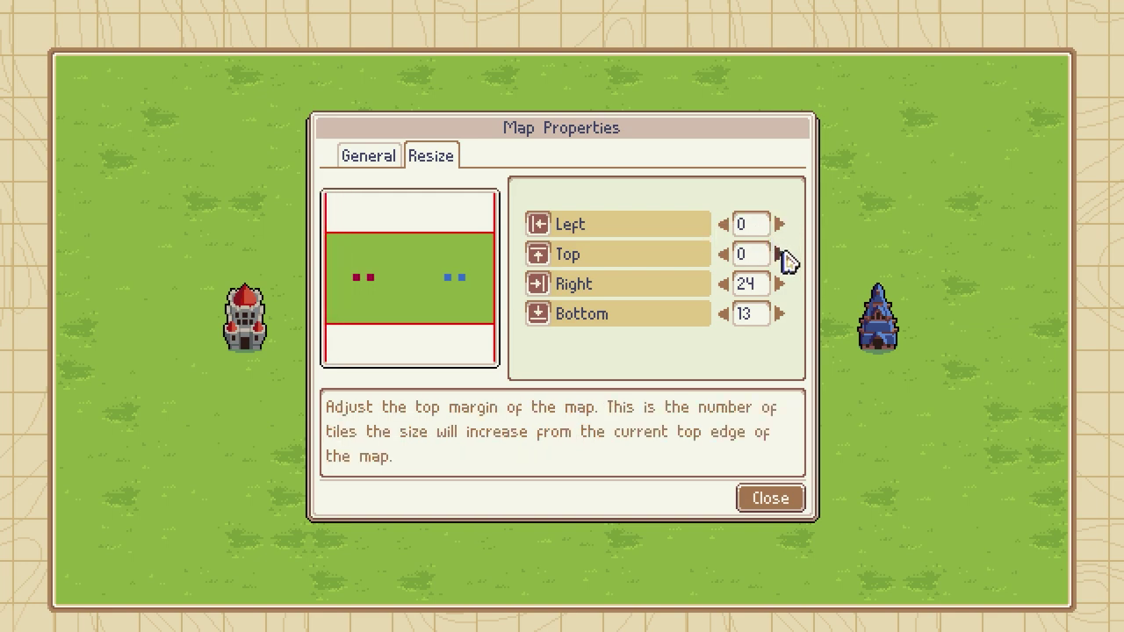
click(778, 254)
click(779, 254)
click(723, 225)
click(723, 225)
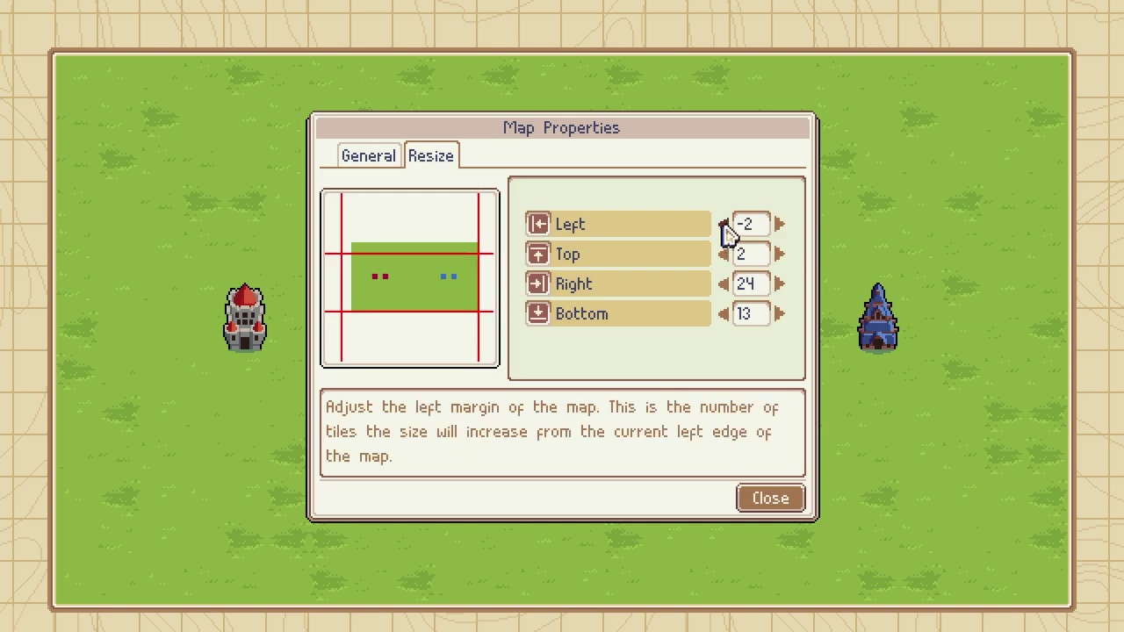
click(723, 225)
click(722, 224)
click(723, 225)
click(780, 225)
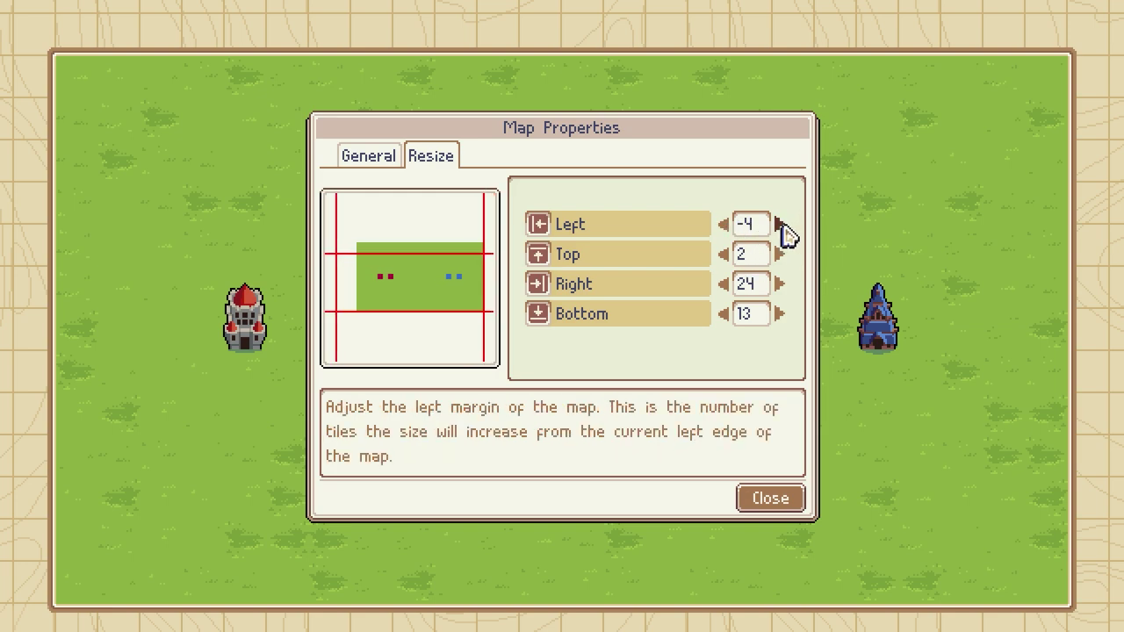
click(780, 224)
click(780, 225)
click(780, 225)
click(781, 225)
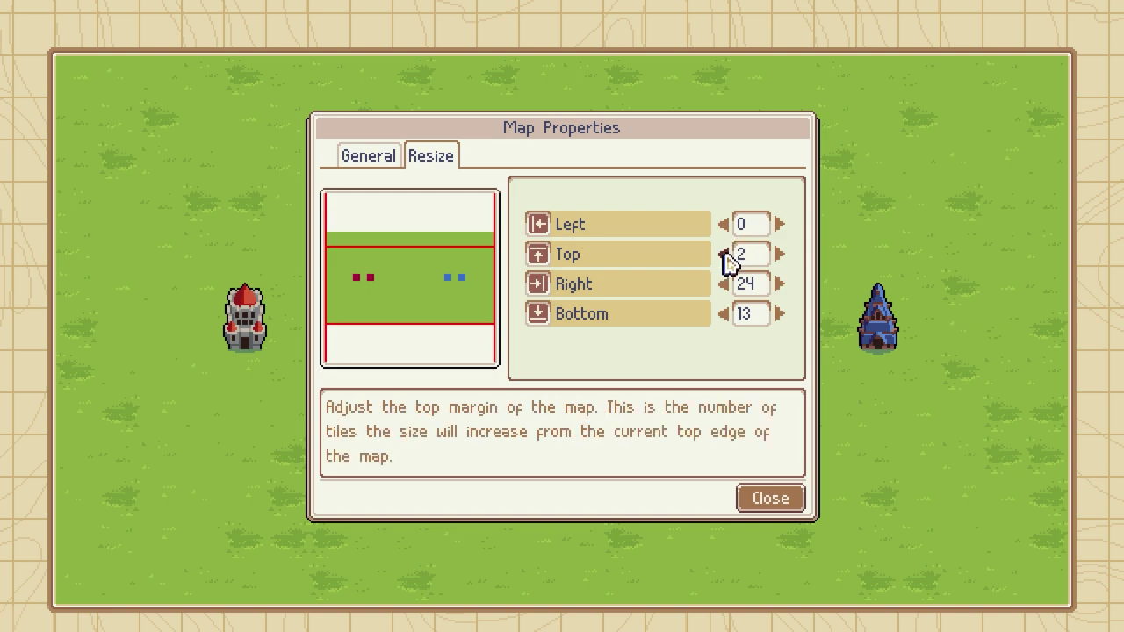
Return Top to 0, lower Right to 22 and raise Left to 2
click(723, 254)
click(722, 254)
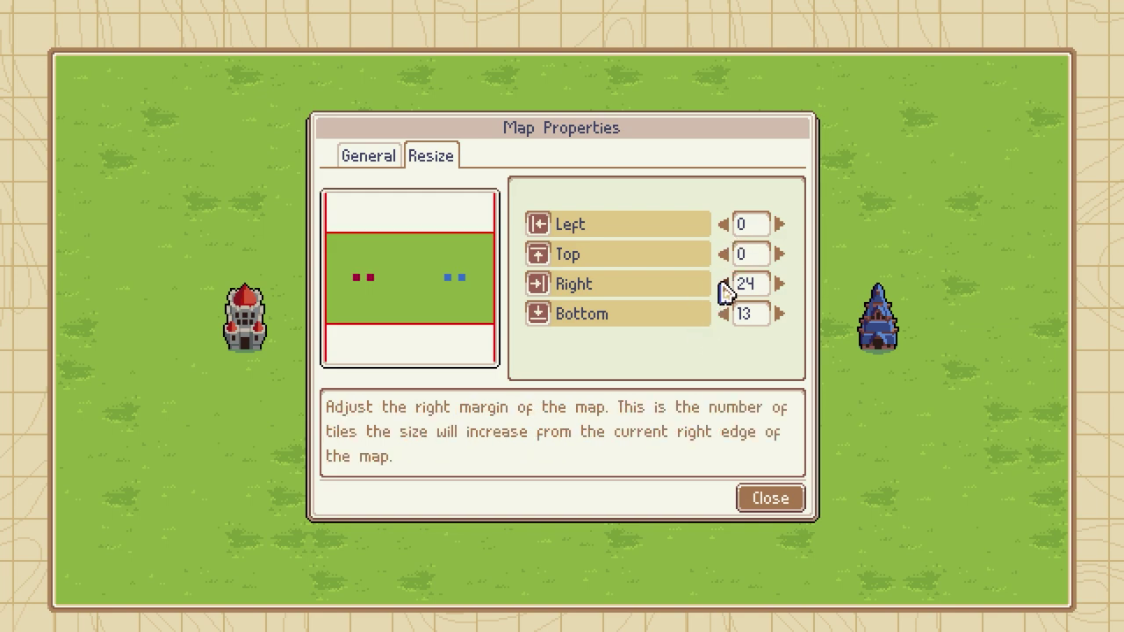
click(723, 286)
click(722, 285)
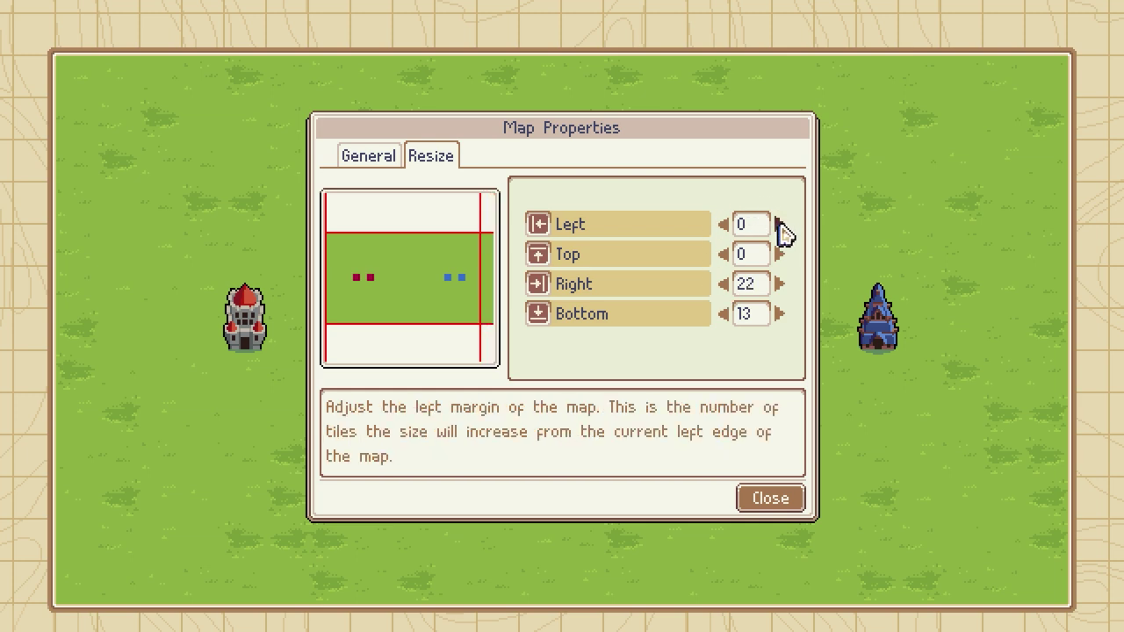
click(780, 226)
click(780, 226)
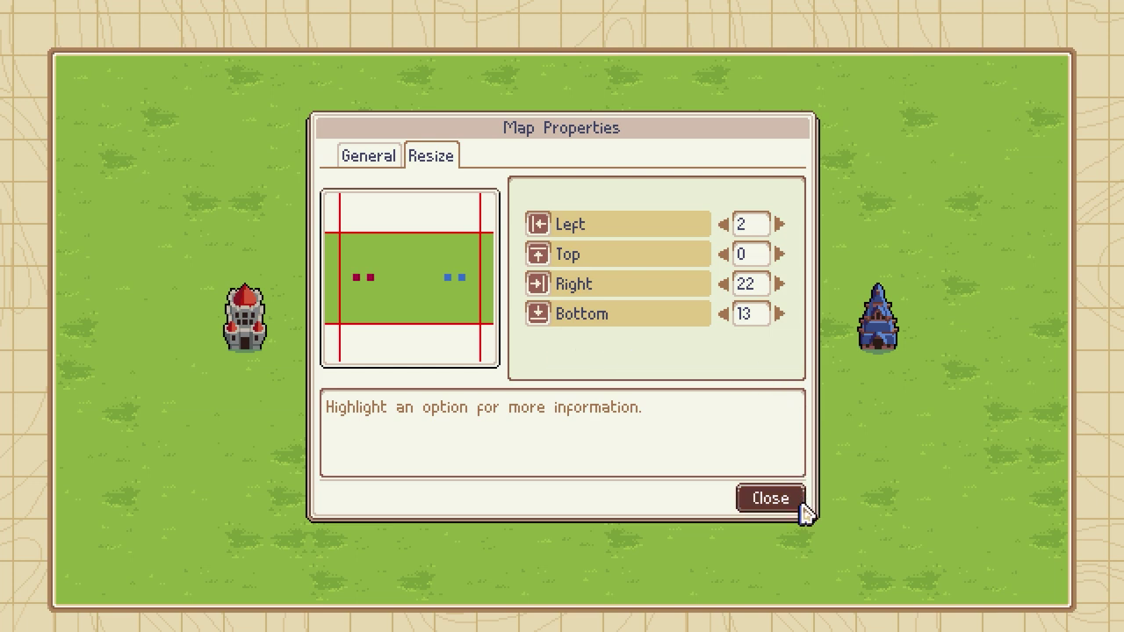
Apply the resize and open the Players list showing Red Mercia and Blue Valder
click(799, 505)
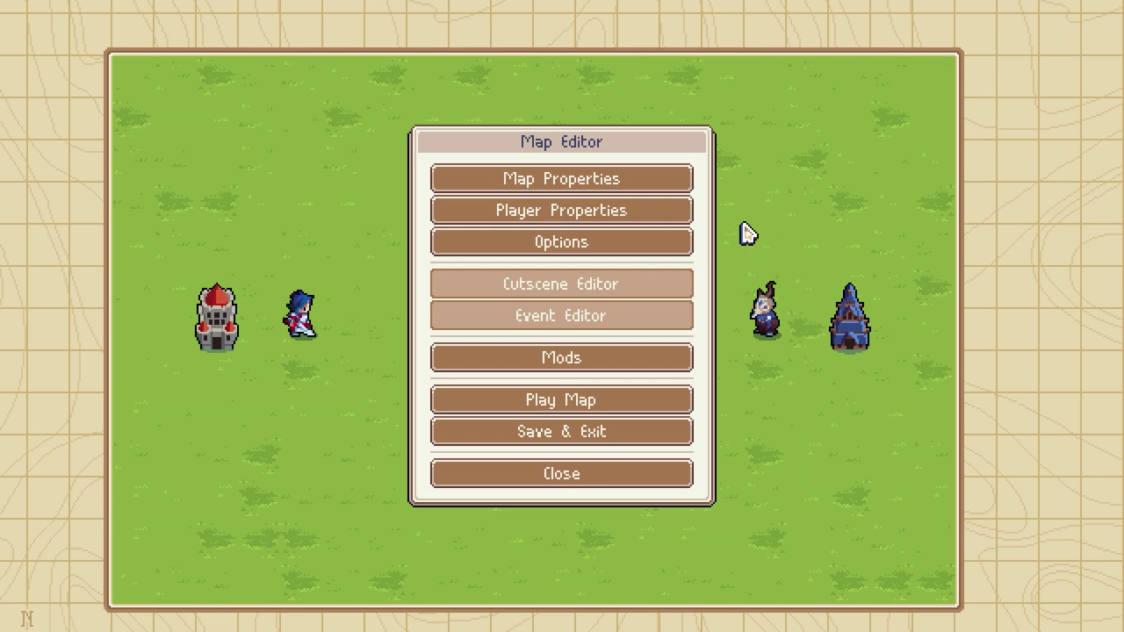
click(662, 217)
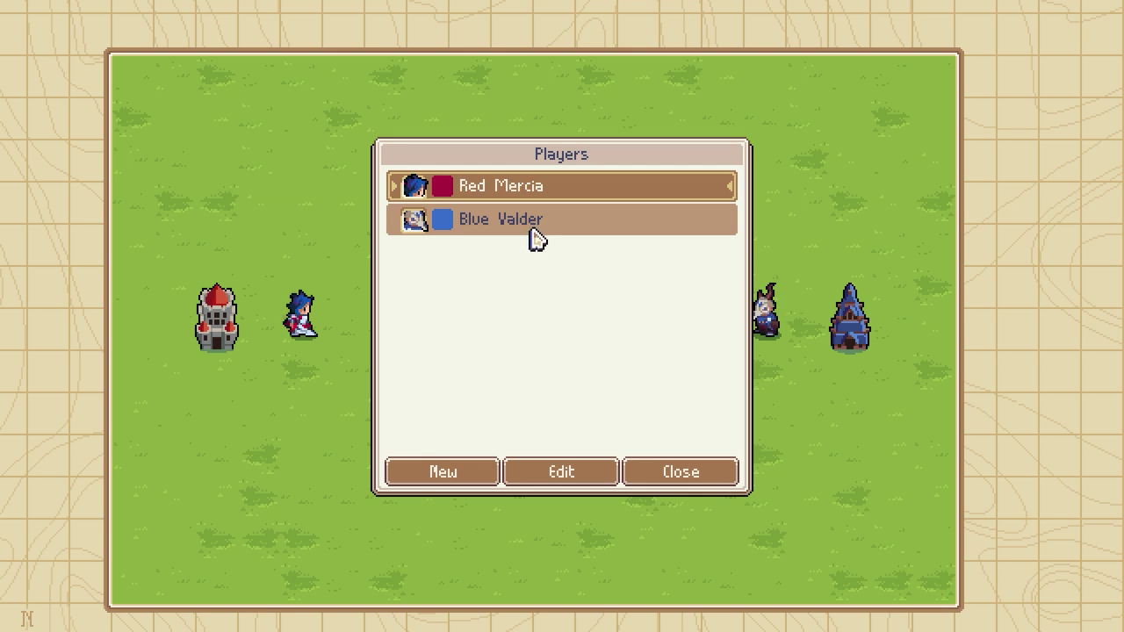
Add two more players, Green Greenfinger and Yellow Tenri
click(485, 478)
click(485, 479)
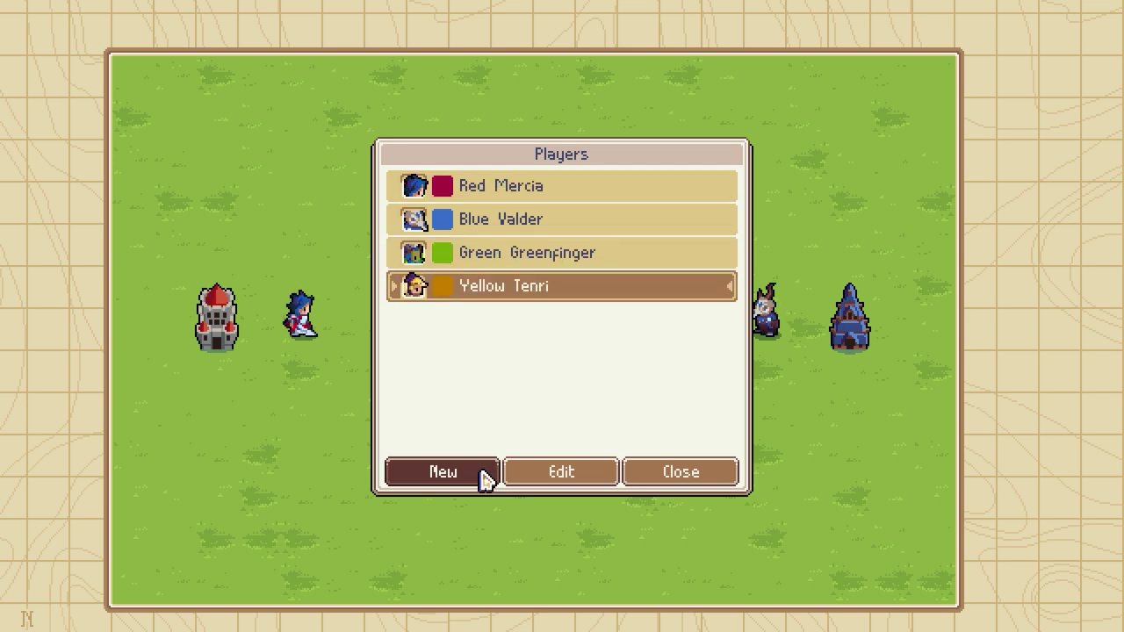